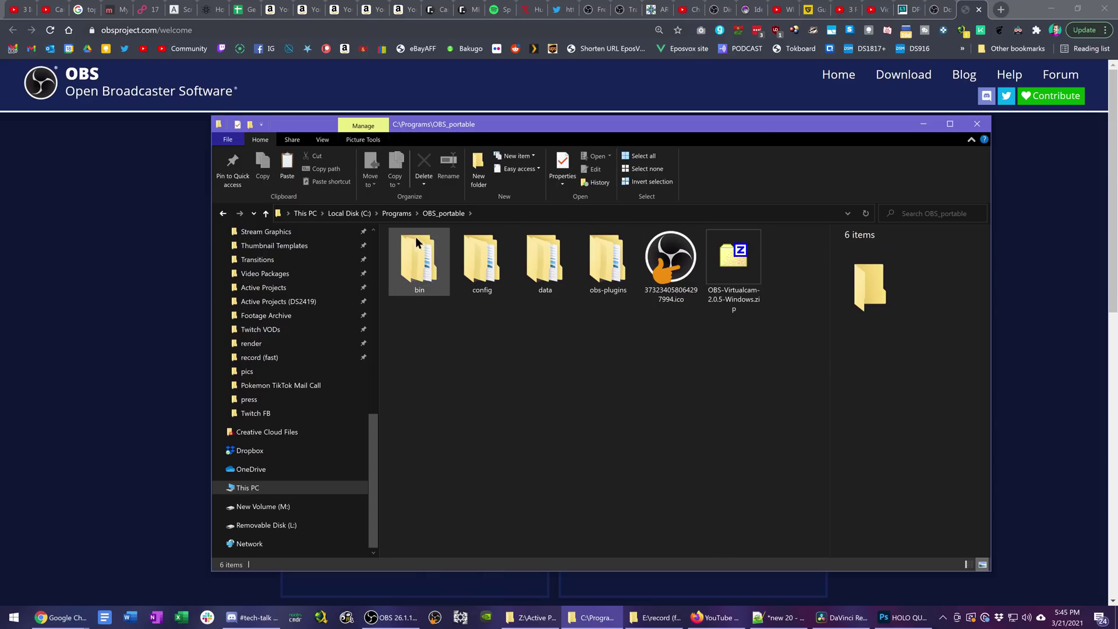
Step: In the bin\64bit folder, create a shortcut to obs64.exe and append --portable to the OBS PORTABLE shortcut's target
double_click(403, 249)
double_click(419, 262)
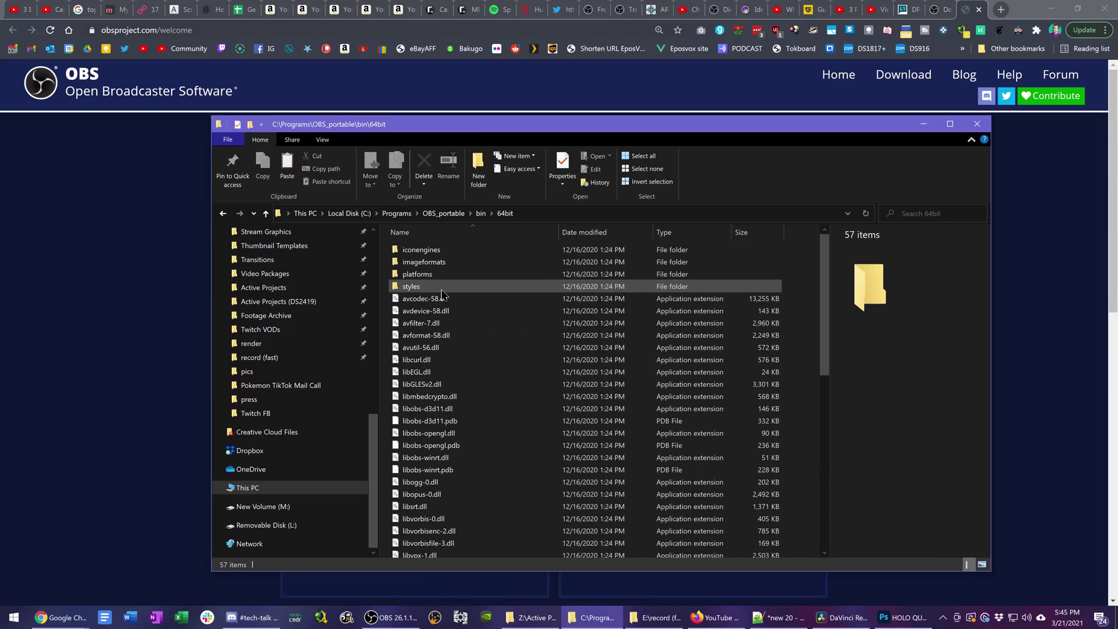
scroll(498, 434, "down", 6)
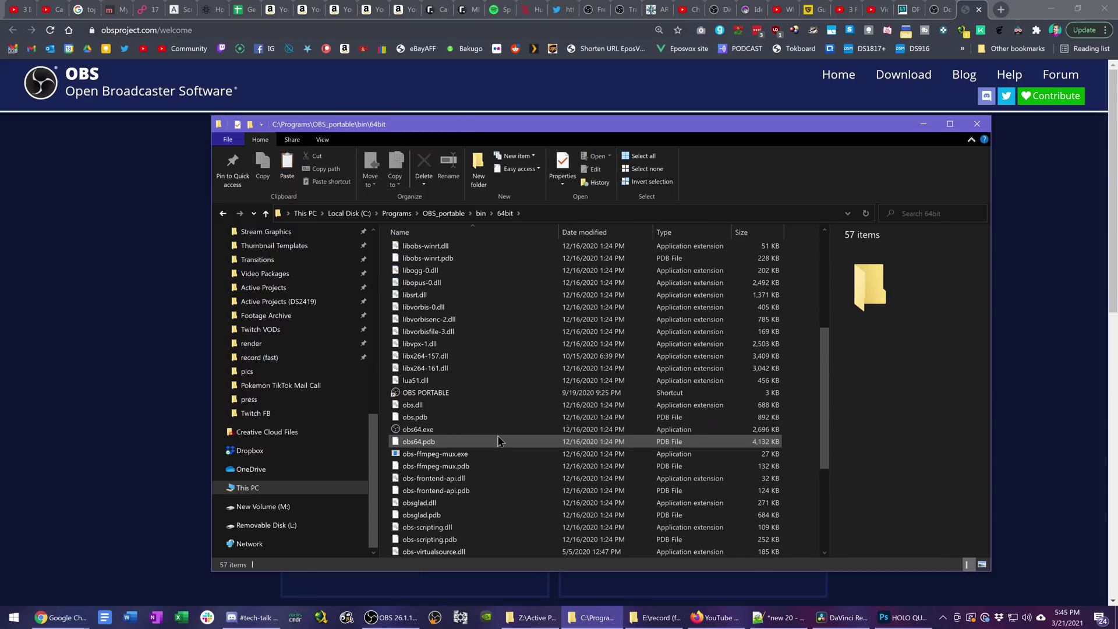
right_click(422, 429)
left_click(481, 376)
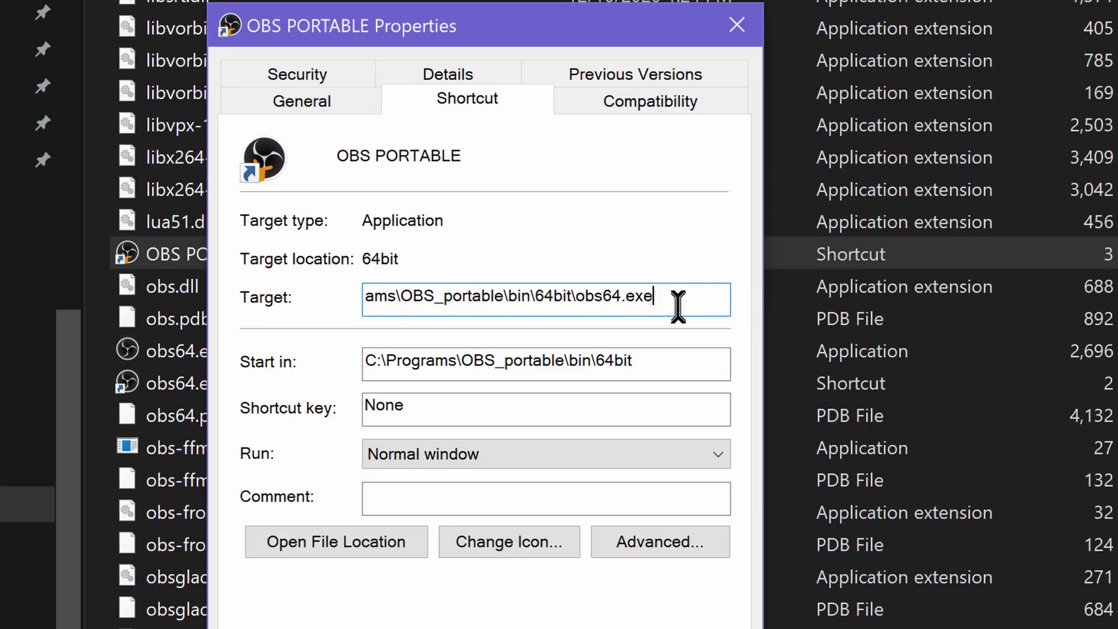
left_click(692, 257)
Step: Browse to the OBS_portable folder in C:\Programs for the OBS PORTABLE shortcut's custom icon
left_click(510, 542)
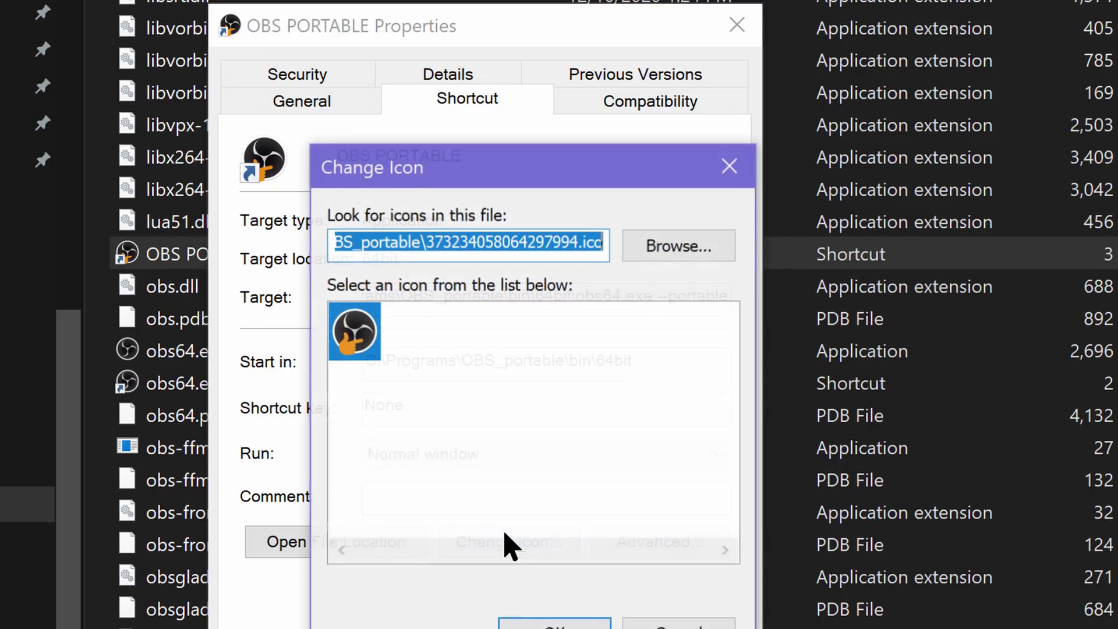
left_click(665, 249)
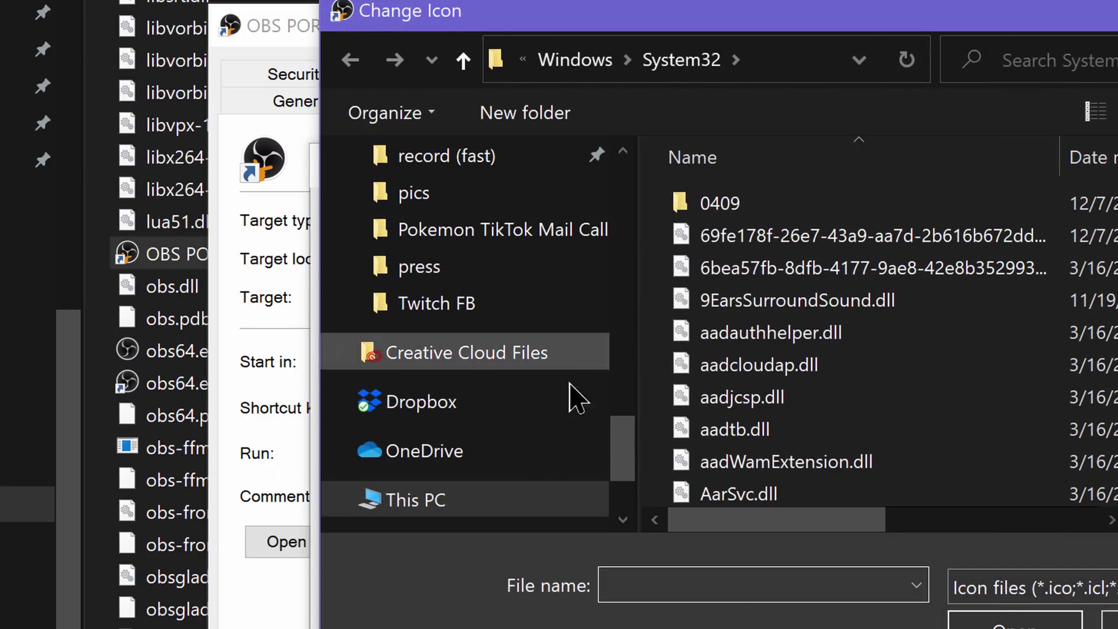
left_click(449, 499)
scroll(766, 387, "down", 5)
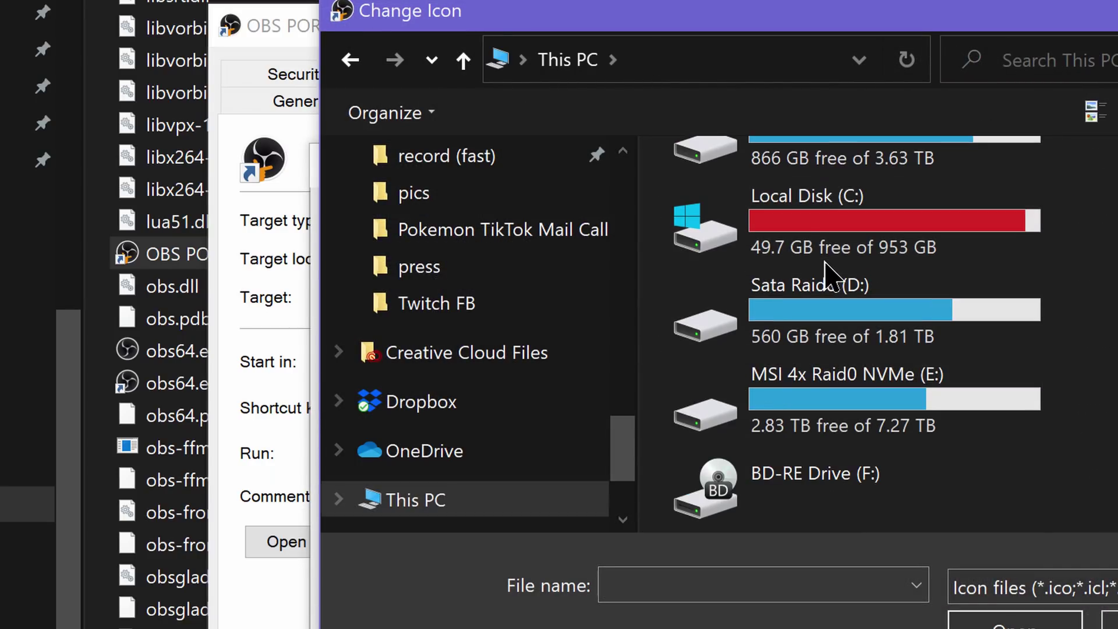
double_click(832, 239)
scroll(809, 349, "down", 2)
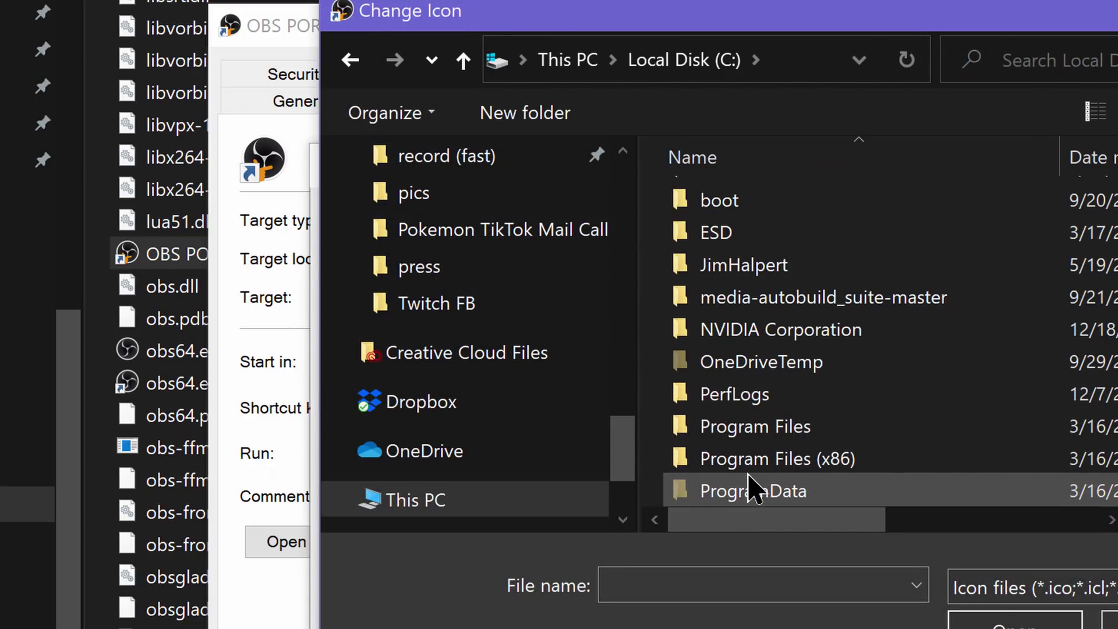
scroll(749, 477, "down", 1)
double_click(751, 425)
scroll(760, 409, "down", 6)
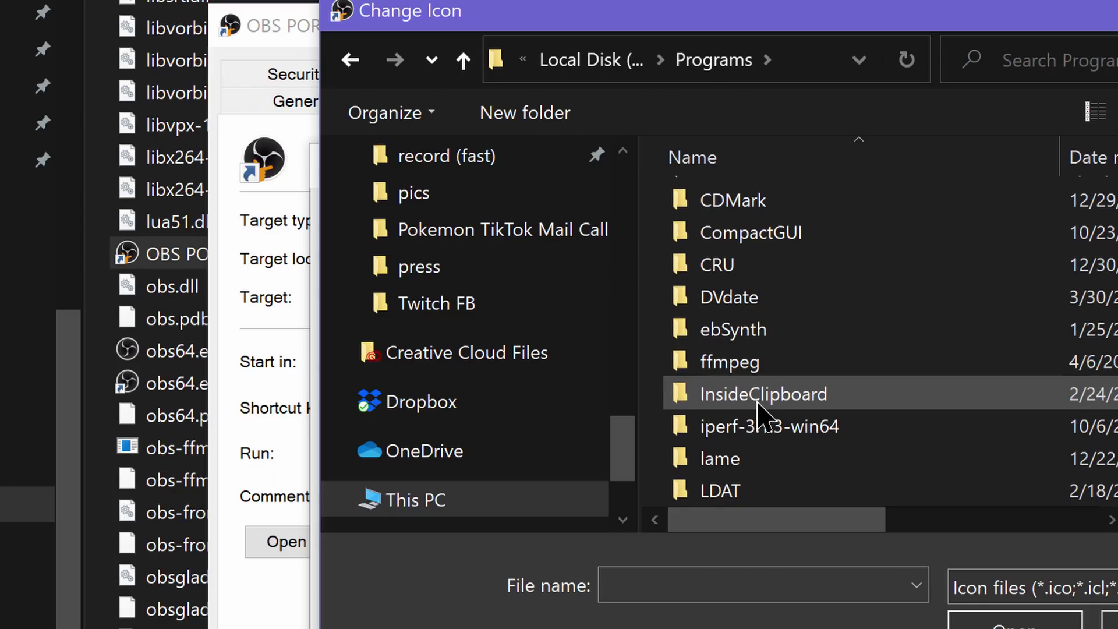
double_click(779, 402)
Step: Set the output (scaled) resolution to 1920x1080 and the frame rate to a fractional FPS value of 240/1
left_click(908, 410)
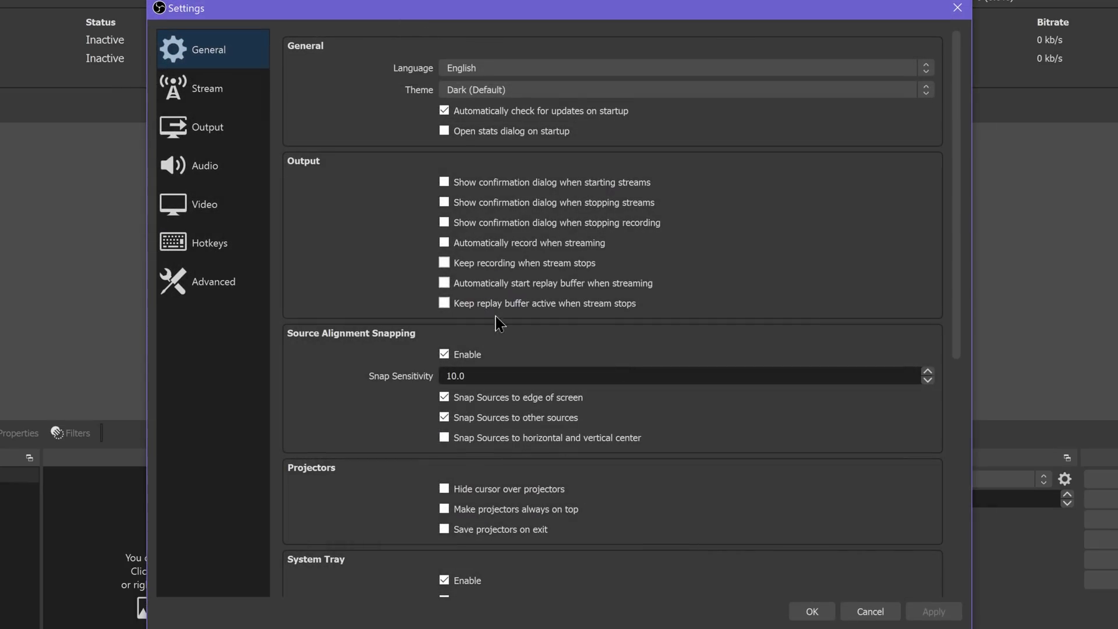
left_click(242, 222)
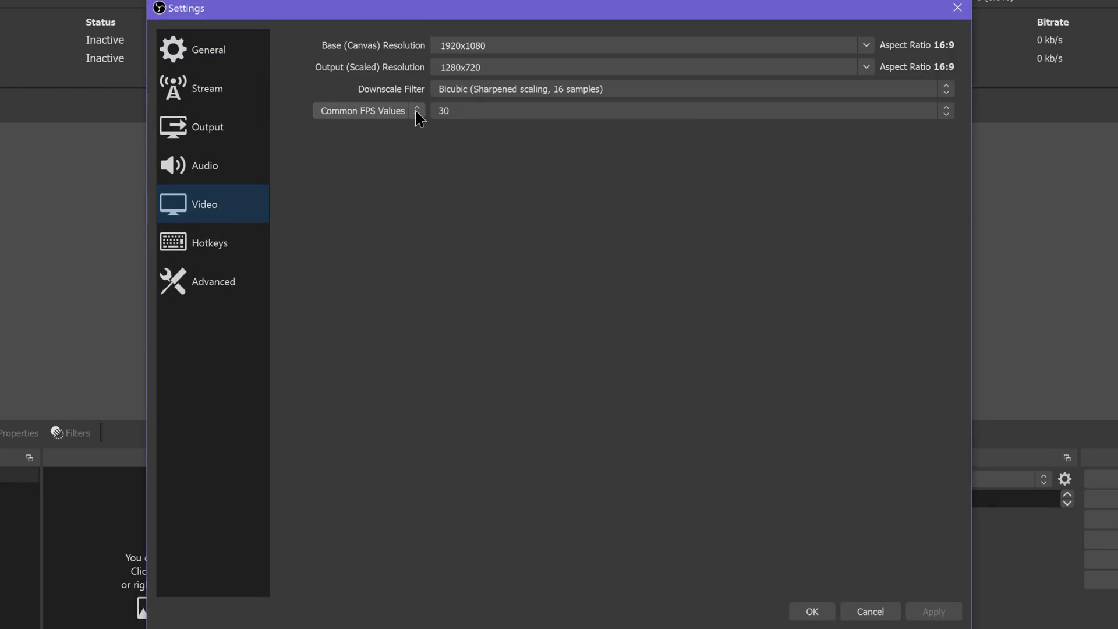
left_click(853, 67)
left_click(851, 82)
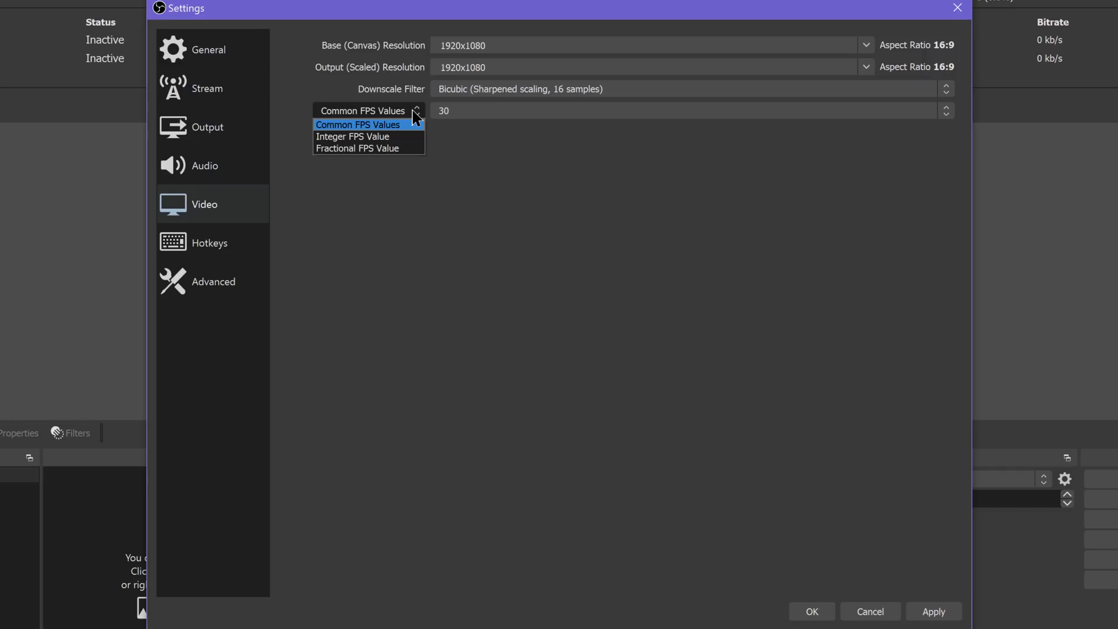
left_click(405, 149)
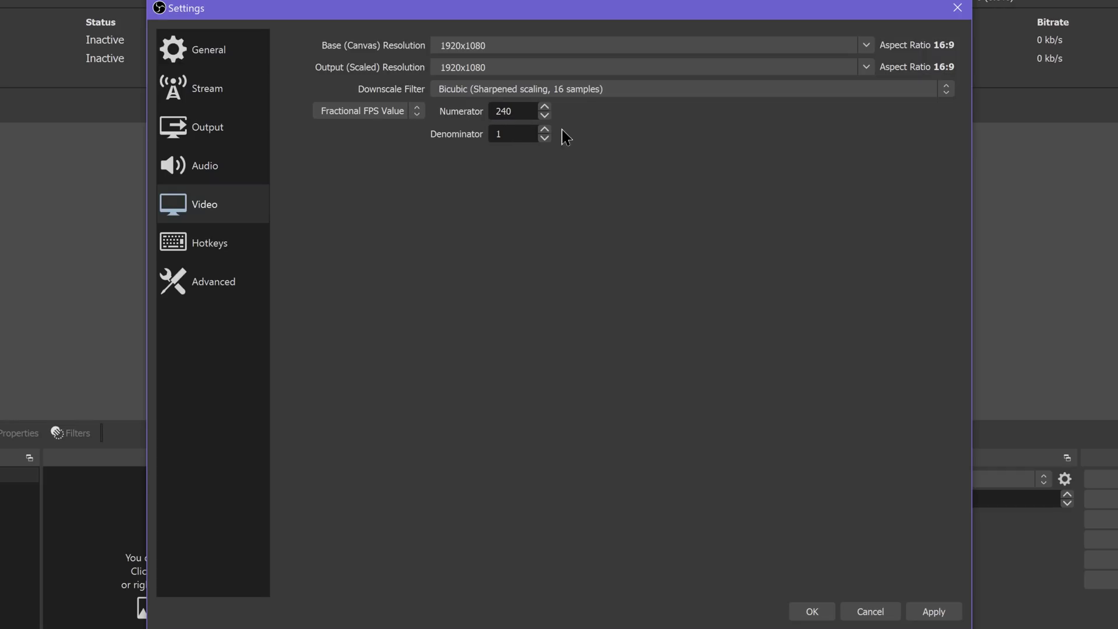
Step: Switch the output mode to Advanced and set recording to mkv format with the NVIDIA NVENC H.264 (new) encoder
left_click(240, 134)
left_click(478, 53)
left_click(477, 70)
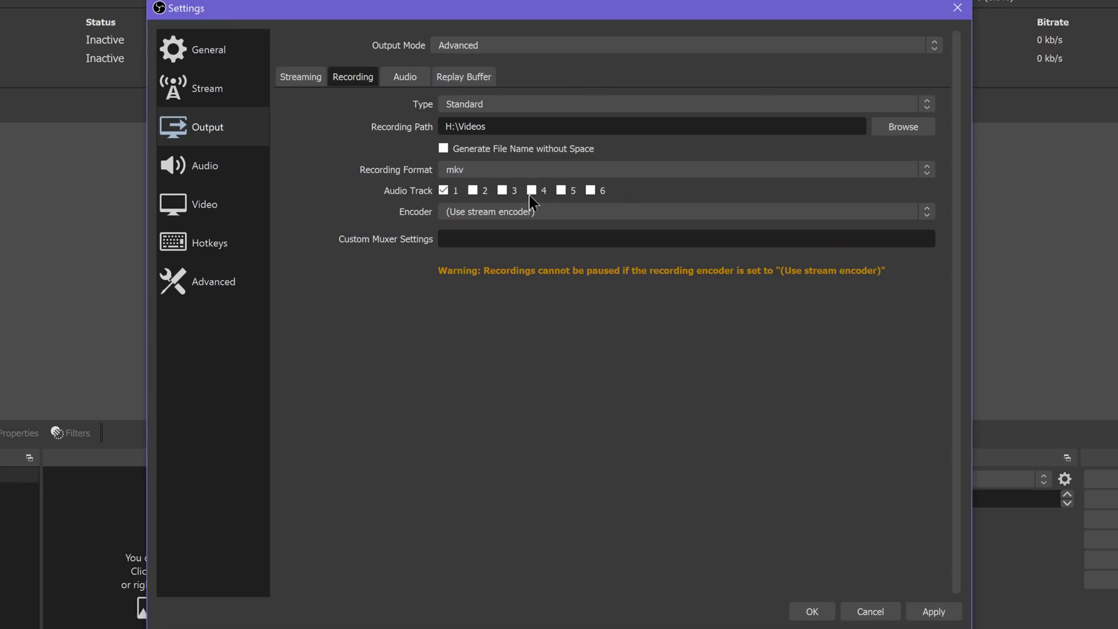
left_click(535, 170)
left_click(535, 170)
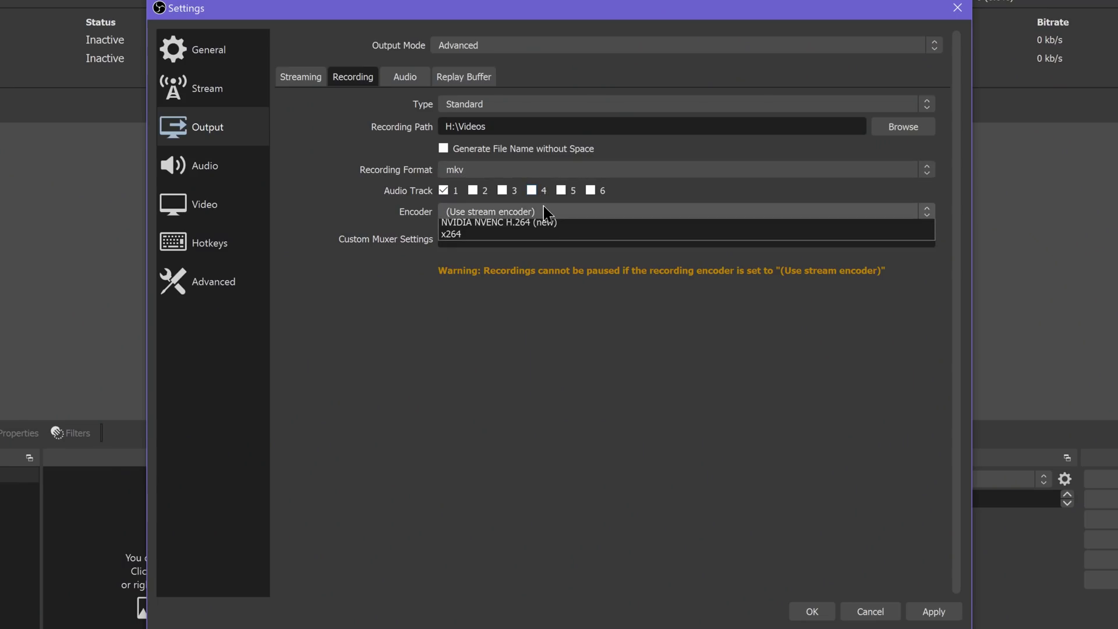
left_click(556, 239)
Step: Set the recording encoder to CQP rate control, CQ Level 18 and the Quality preset, with Psycho Visual Tuning off
left_click(534, 299)
left_click(580, 334)
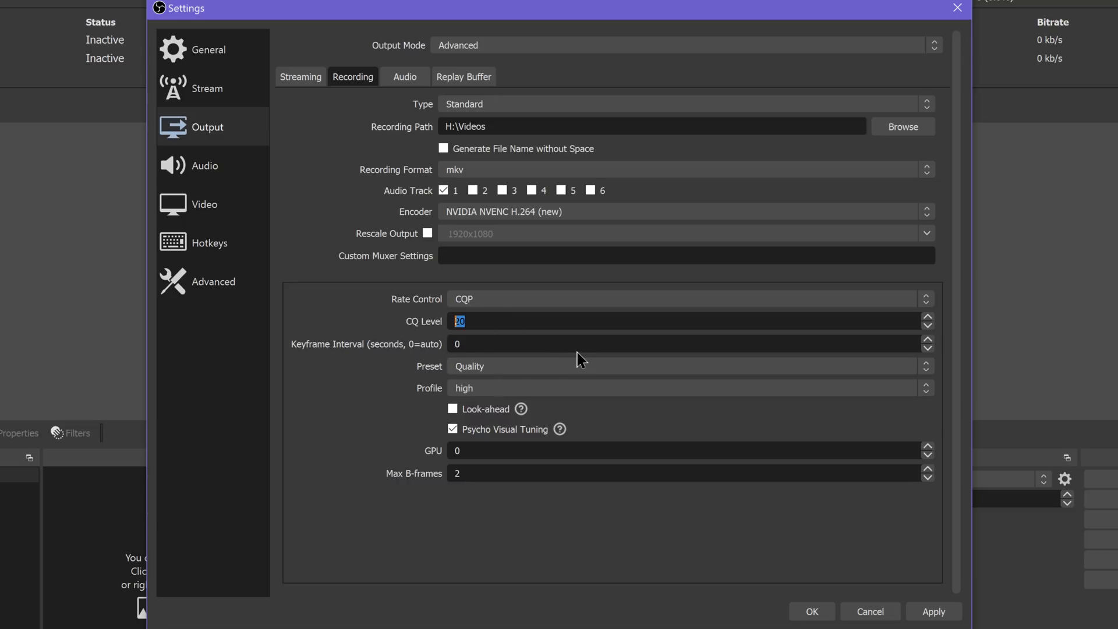
left_click(515, 366)
left_click(517, 393)
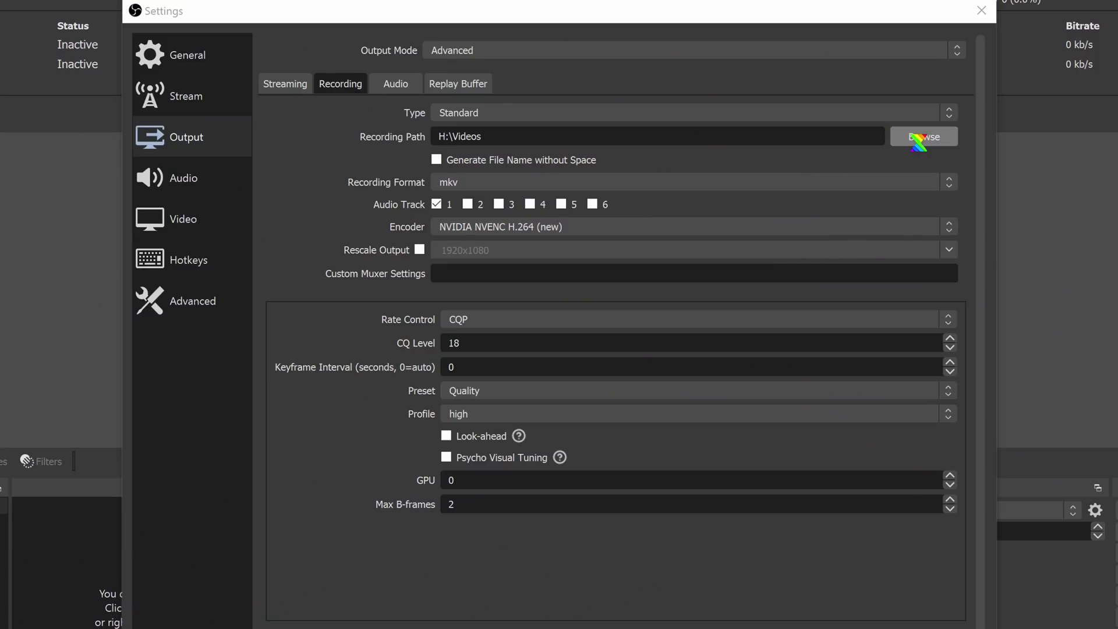
Step: Set the recording path to the 240fps slowmo folder inside record (fast)
left_click(915, 137)
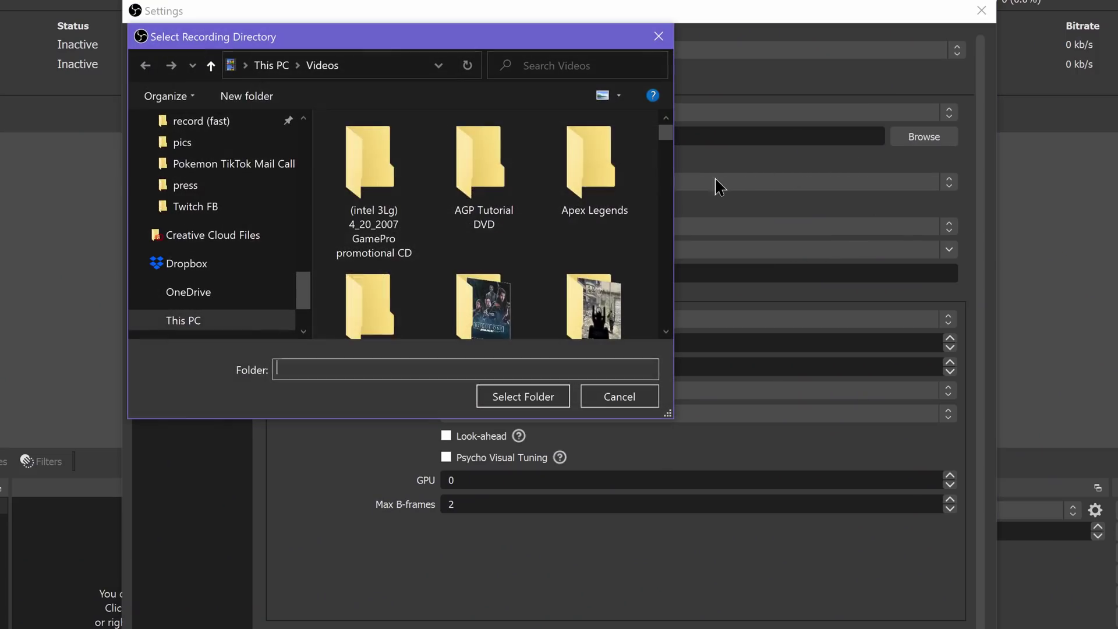
scroll(250, 255, "up", 2)
left_click(231, 190)
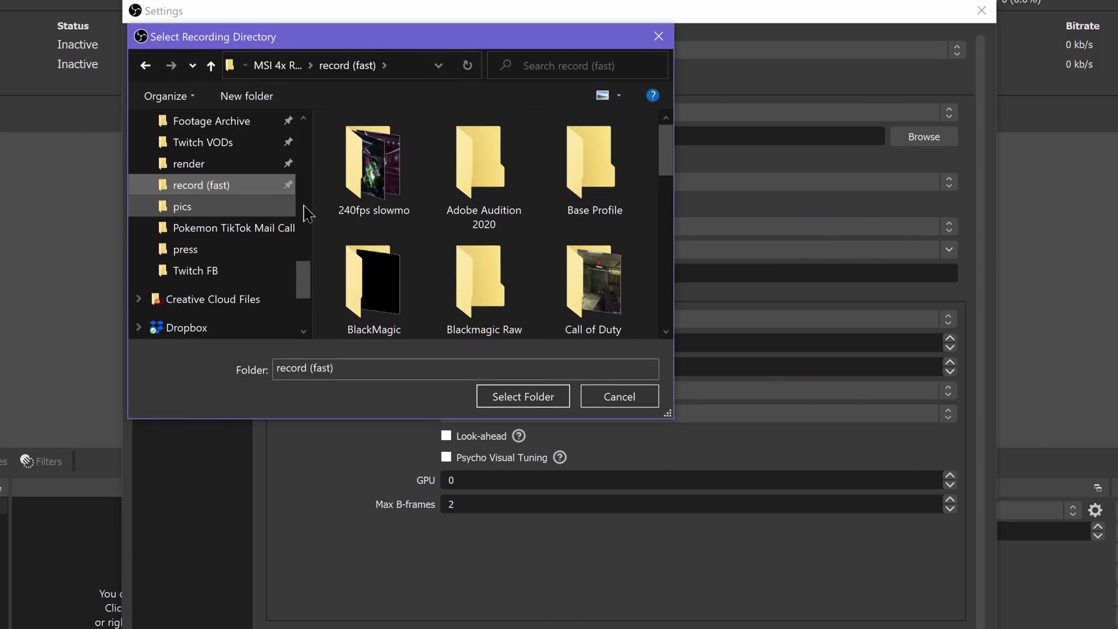
left_click(330, 140)
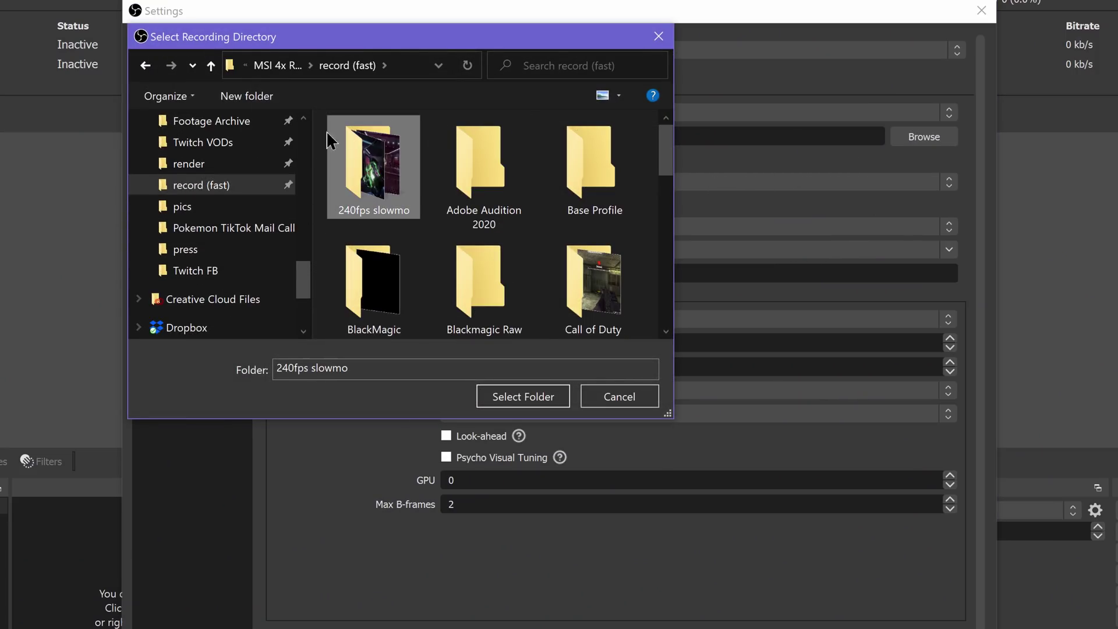
double_click(327, 162)
left_click(539, 327)
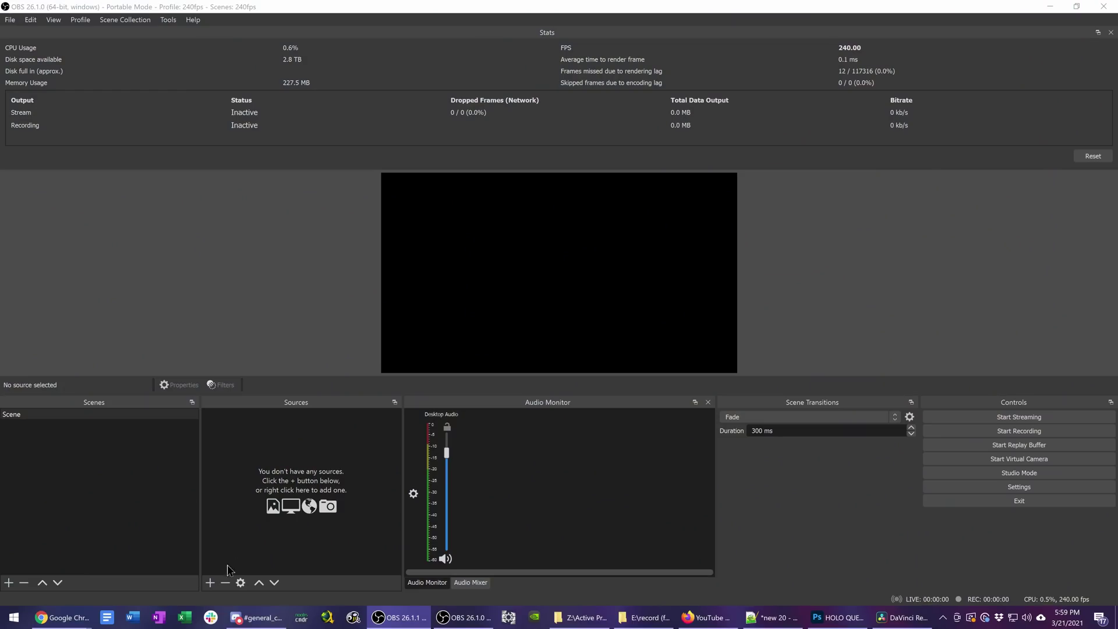
Step: Add a Video Capture Device source named Live Gamer 4K to the scene
left_click(210, 582)
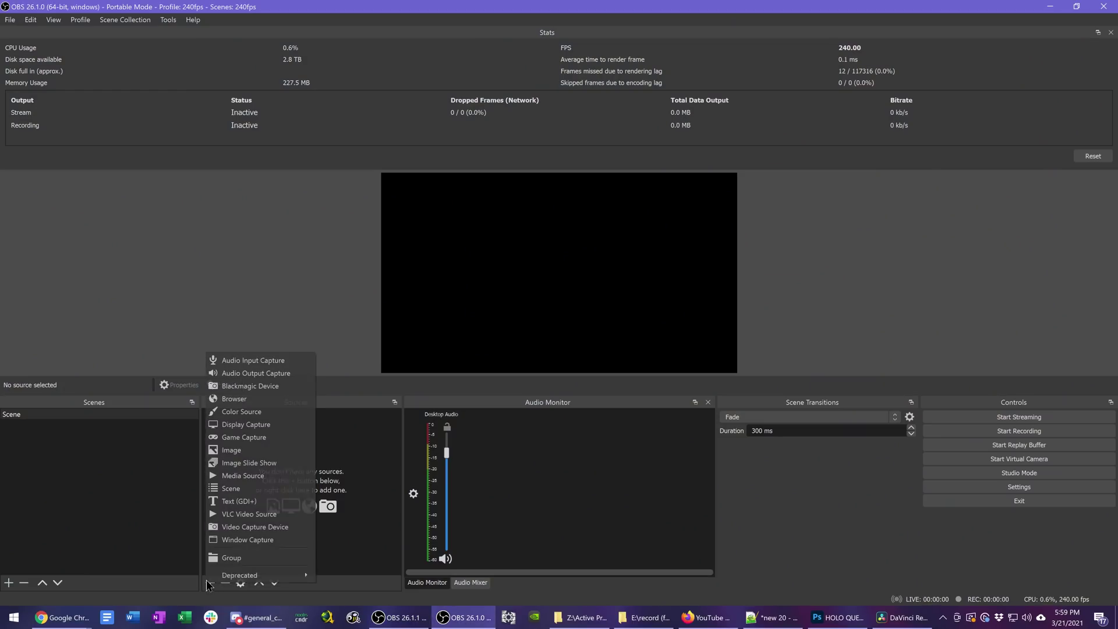
left_click(275, 528)
type("Live Gamer 4K")
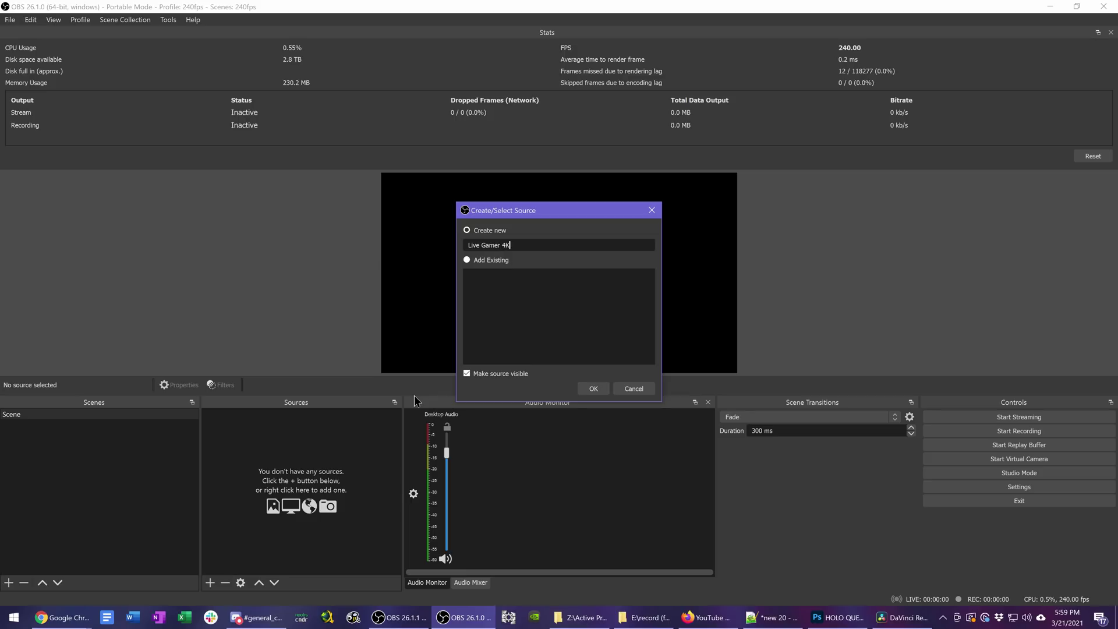
key("Return")
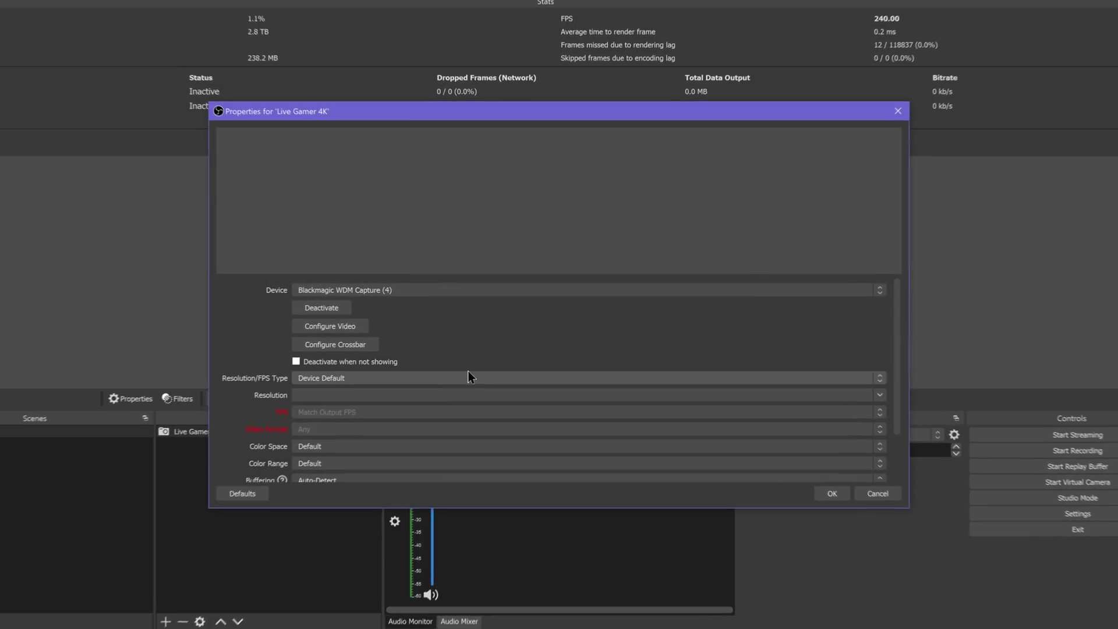
Step: Set the source's device to AVerMedia HD Capture GC573 1 with a custom 1920x1080 resolution and choose its FPS
left_click(526, 292)
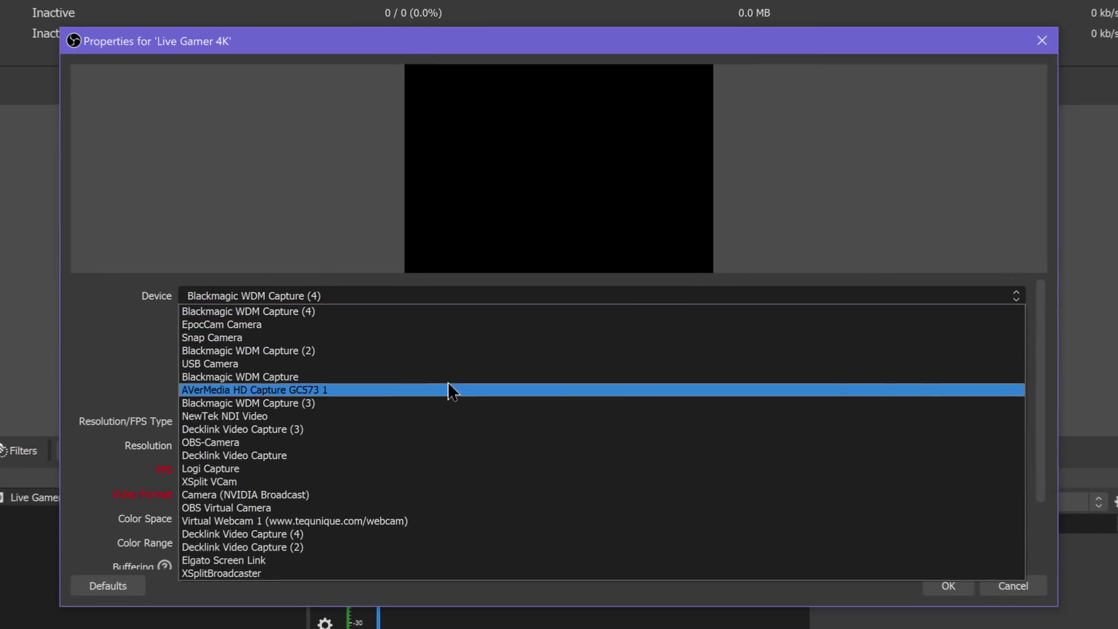
left_click(456, 373)
left_click(460, 396)
left_click(442, 452)
left_click(1021, 447)
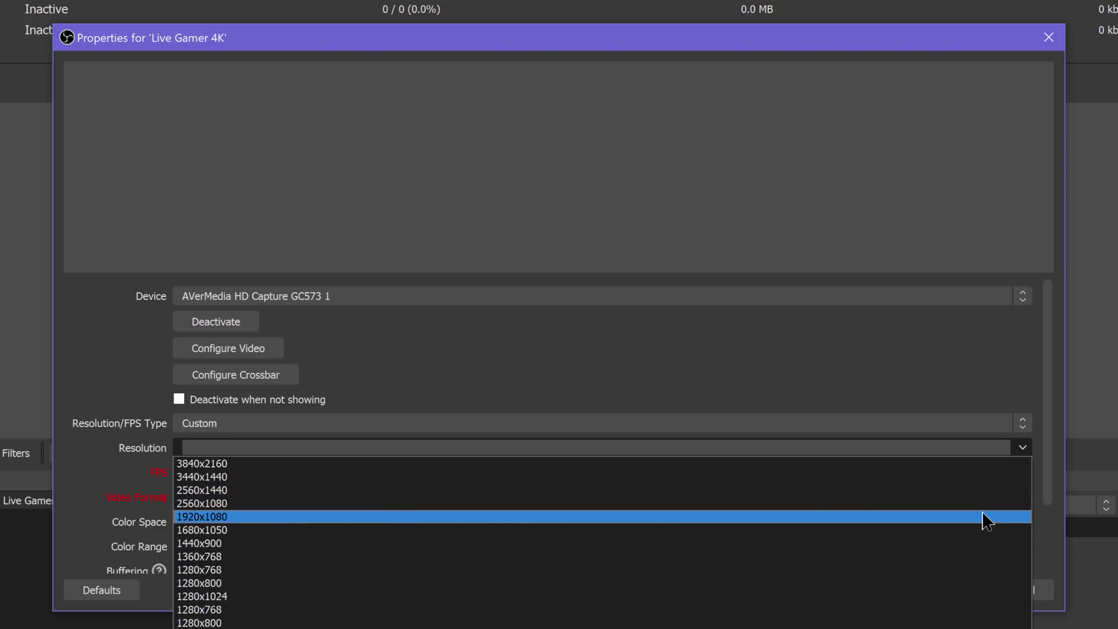
left_click(984, 516)
left_click(1019, 473)
left_click(976, 501)
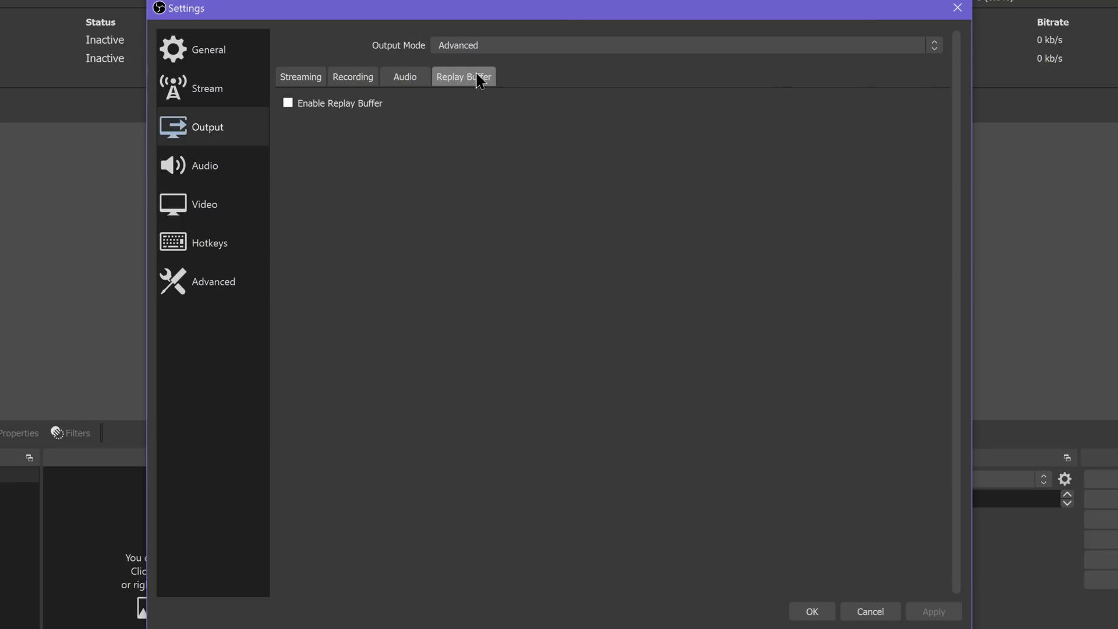
Step: Enable the replay buffer with 5 s maximum replay time and 8192 MB maximum memory, and open the hotkey settings
left_click(337, 110)
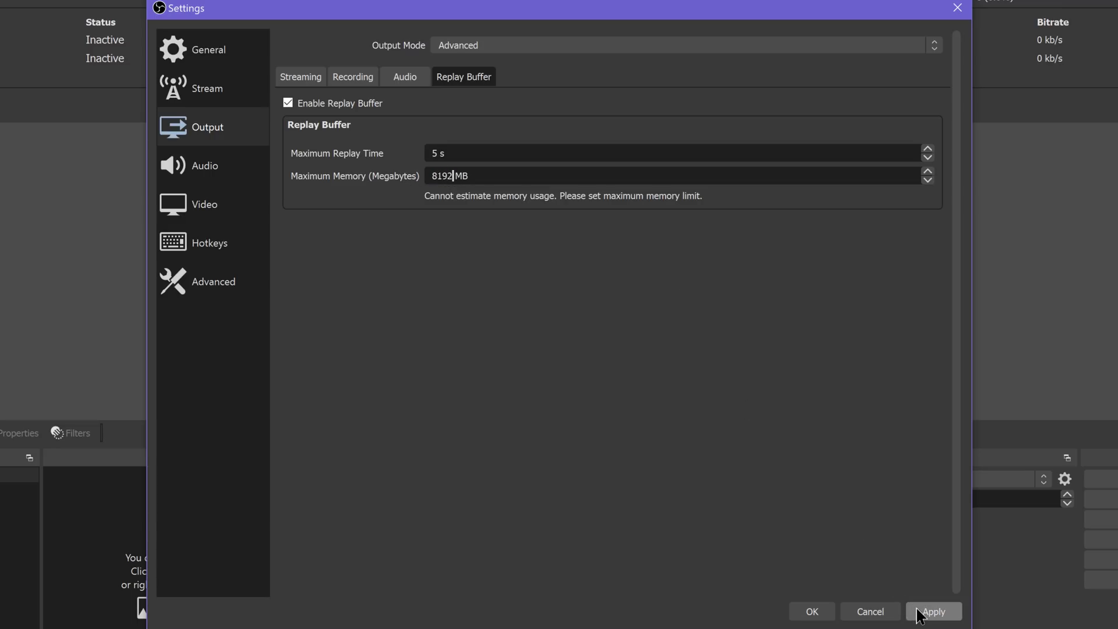
left_click(214, 256)
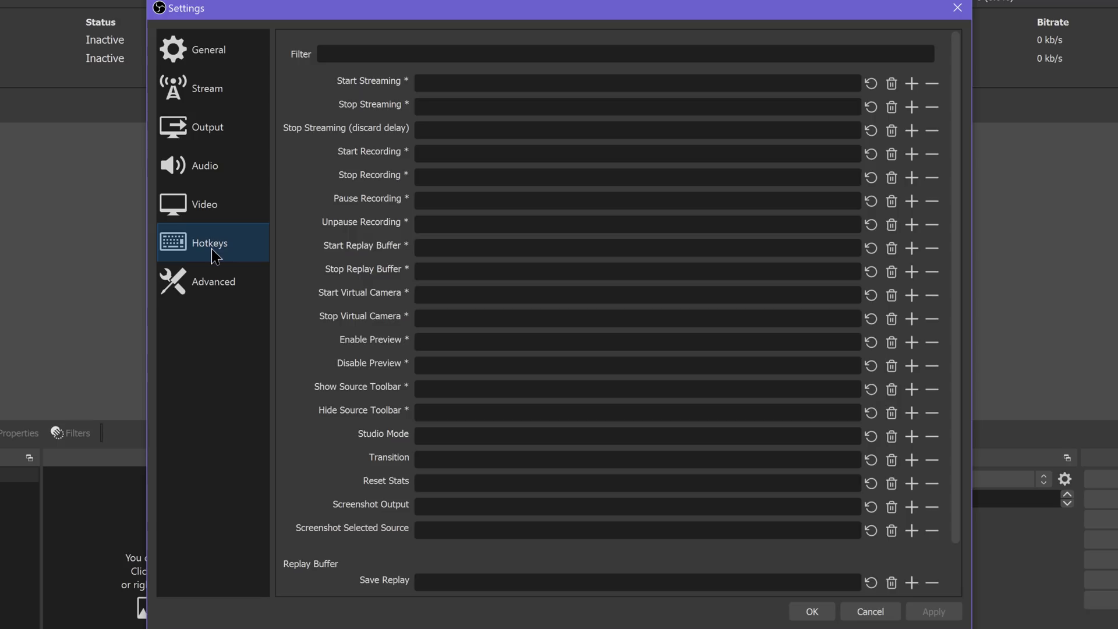
scroll(504, 330, "down", 2)
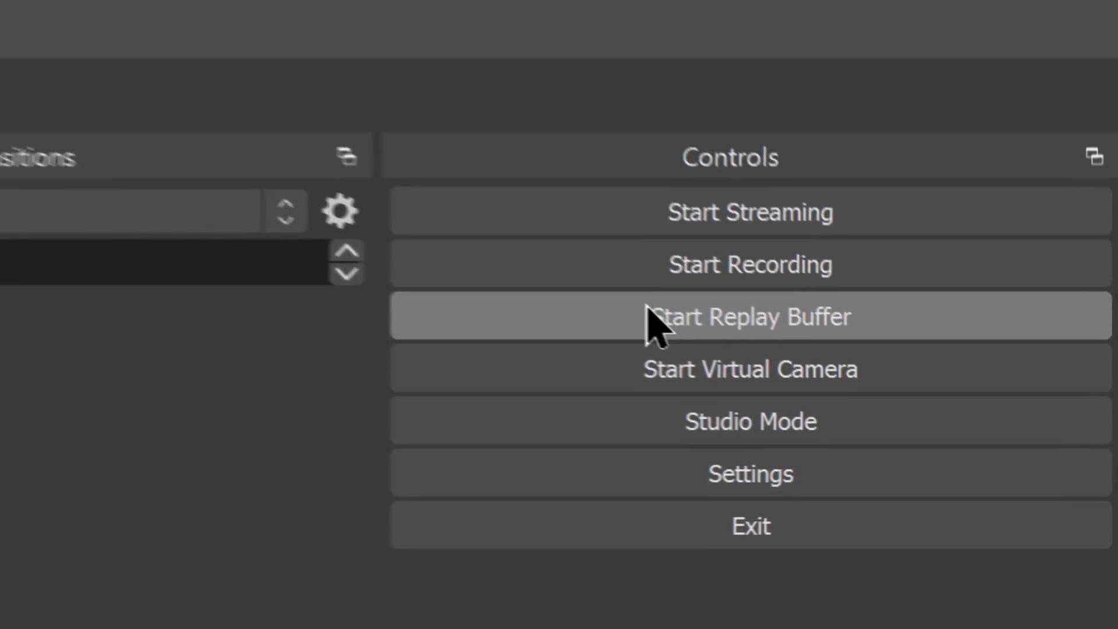
Step: Start the replay buffer
left_click(971, 387)
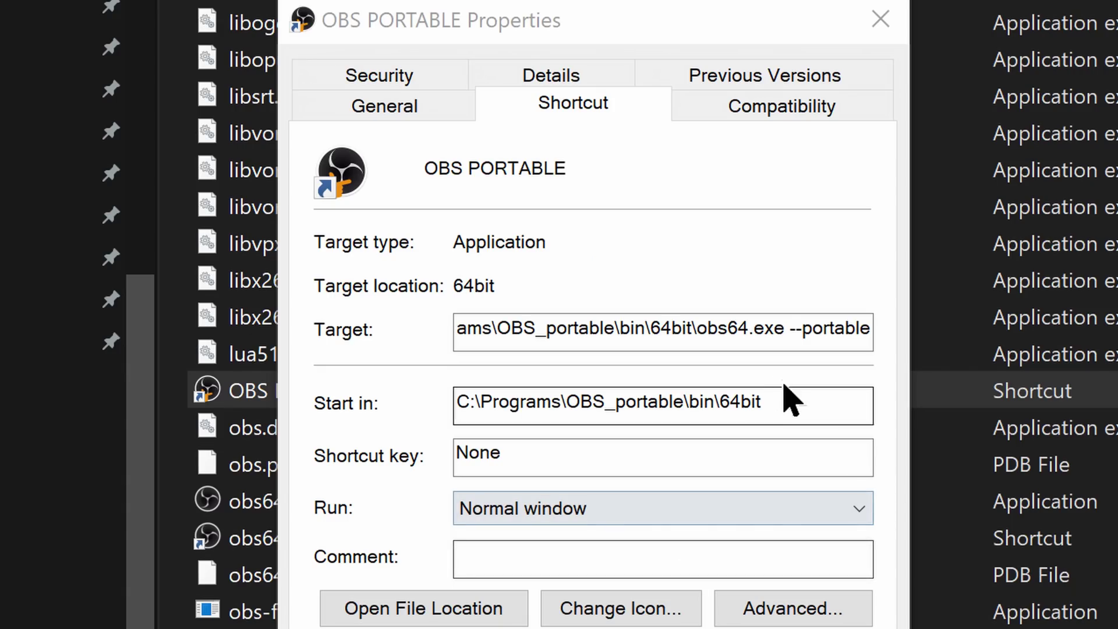
Step: Change the OBS PORTABLE shortcut's icon to 373234058064297994.ico from the C:\Programs\OBS_portable folder
left_click(764, 327)
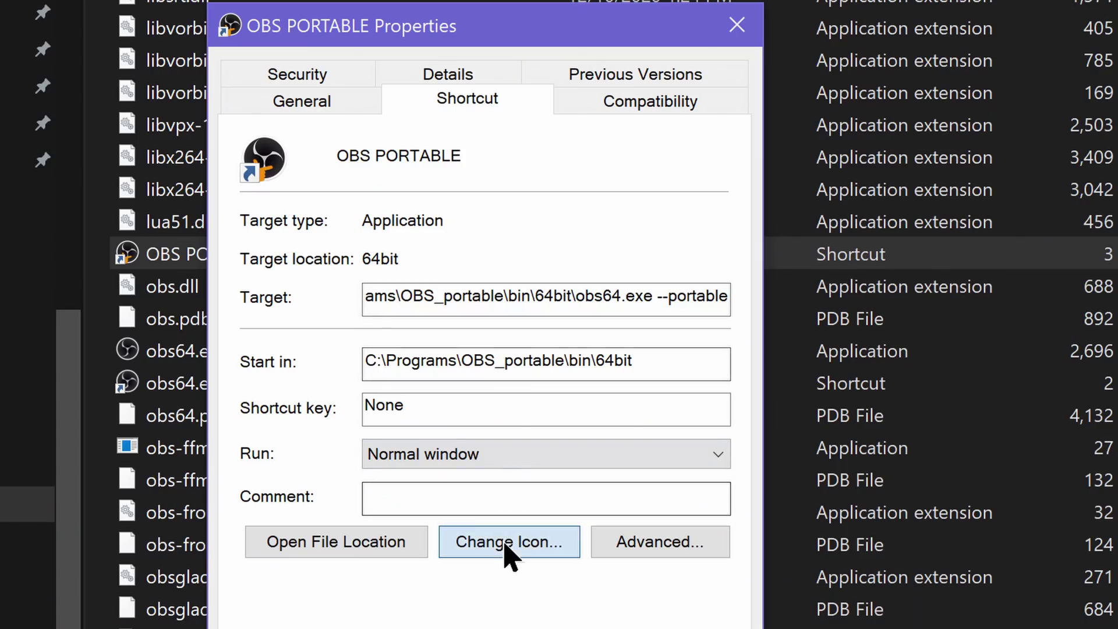
left_click(505, 545)
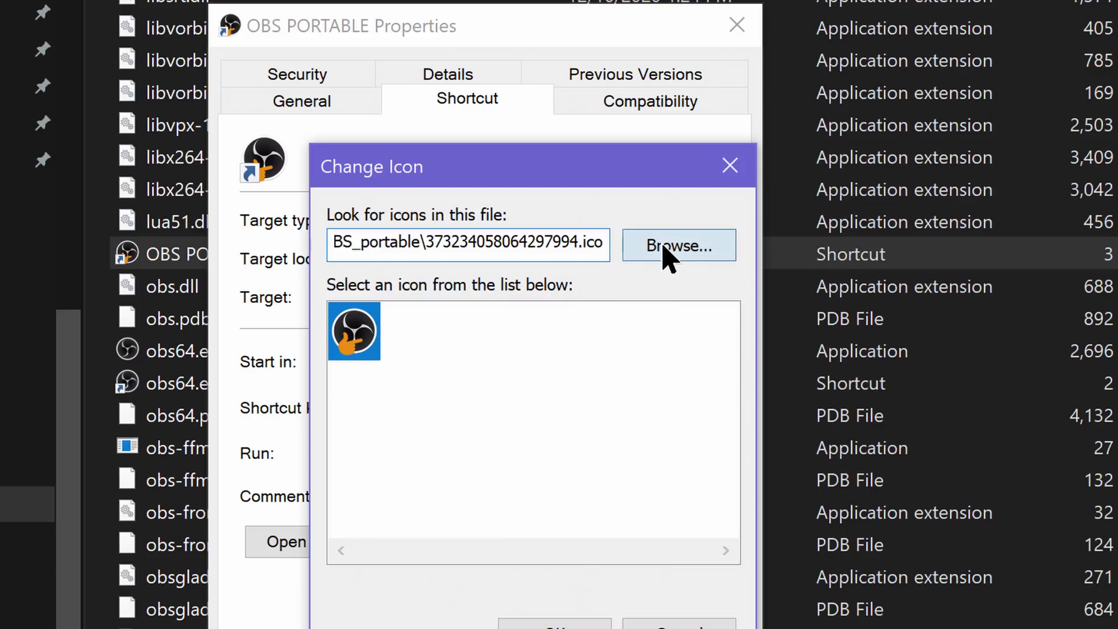
left_click(667, 256)
left_click(414, 500)
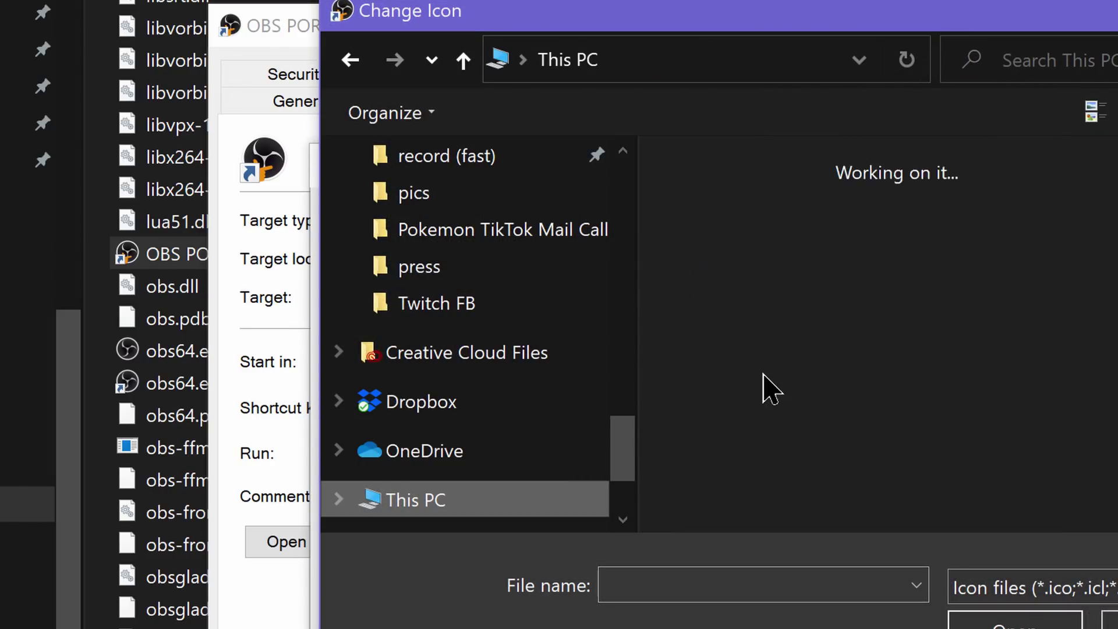
double_click(826, 249)
scroll(803, 374, "down", 2)
scroll(760, 489, "down", 2)
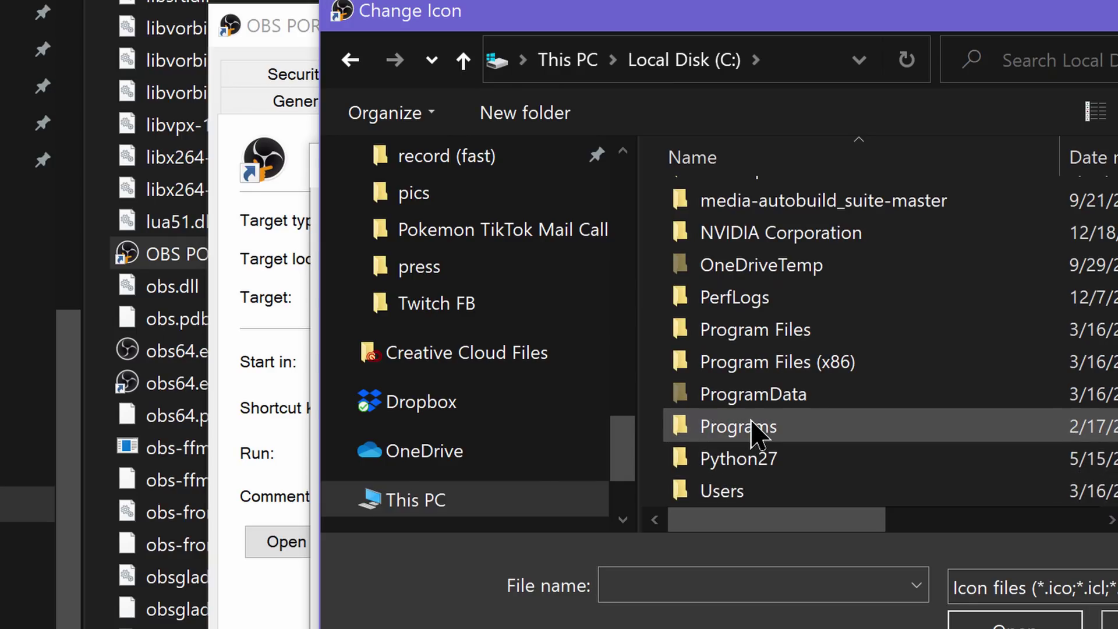
double_click(751, 426)
scroll(760, 414, "down", 1)
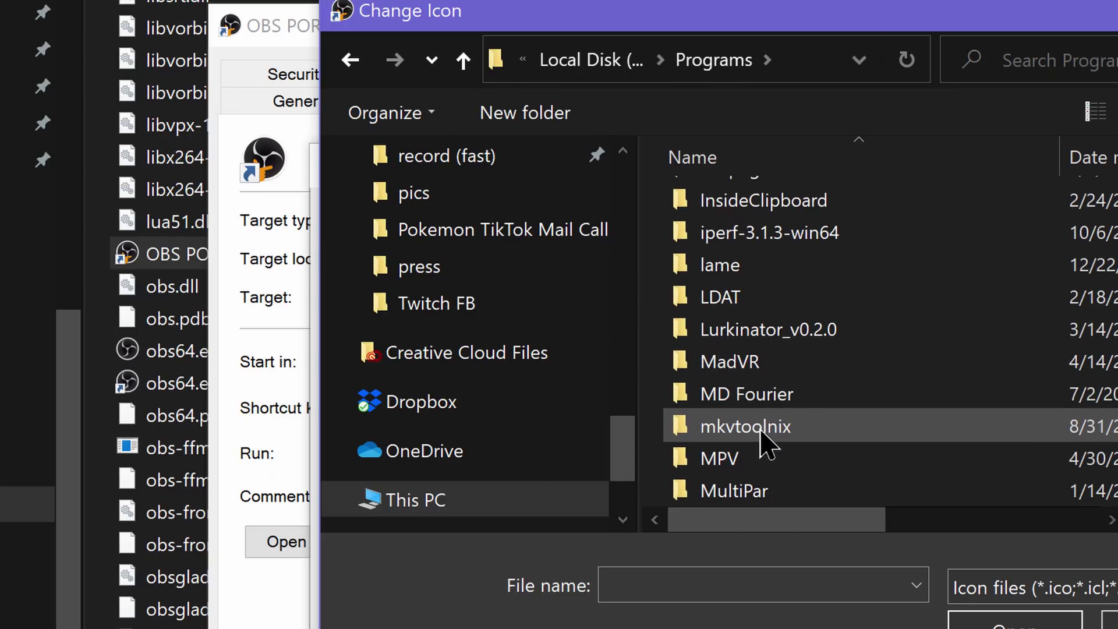
double_click(757, 396)
double_click(847, 418)
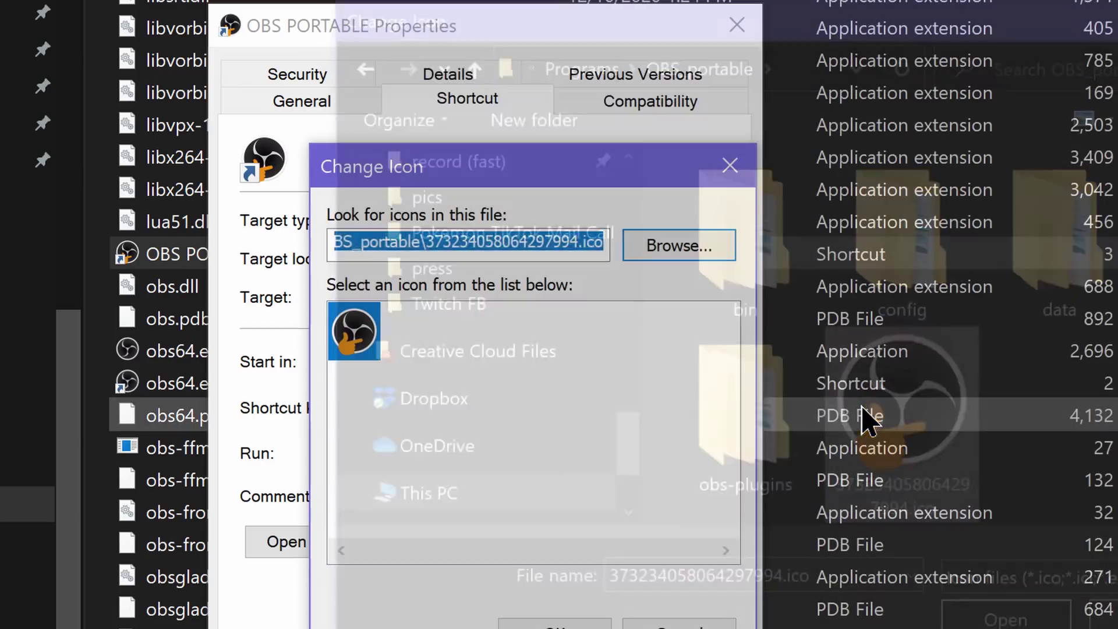
left_click(569, 608)
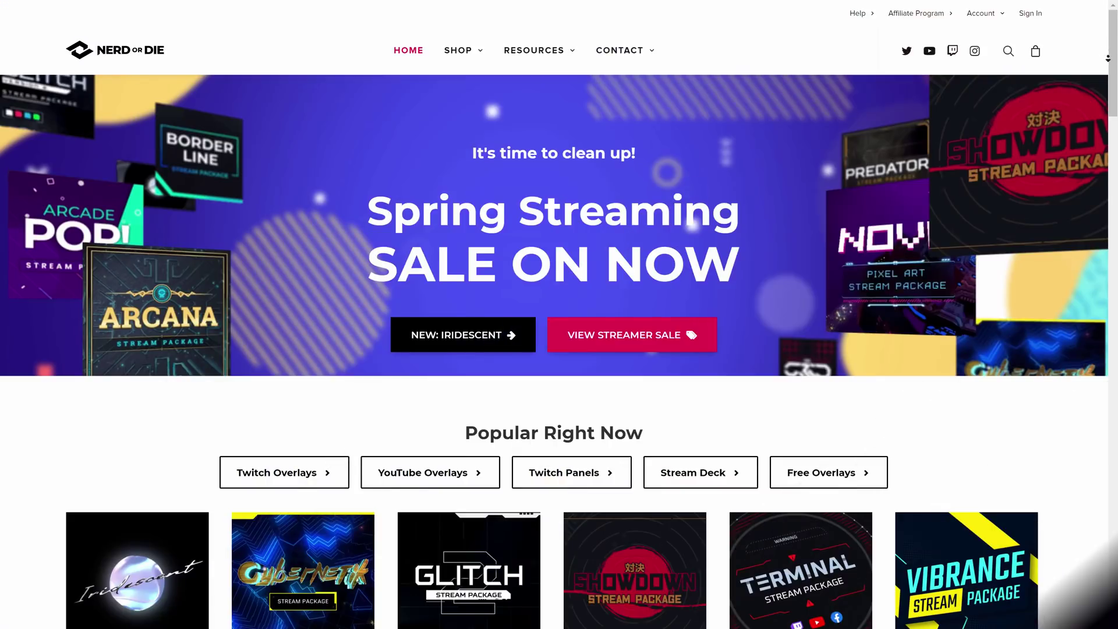
Step: Look through the Nerd or Die website's home page, spring sale offers and Kinetic Lite stream package page in the browser
scroll(559, 291, "down", 2)
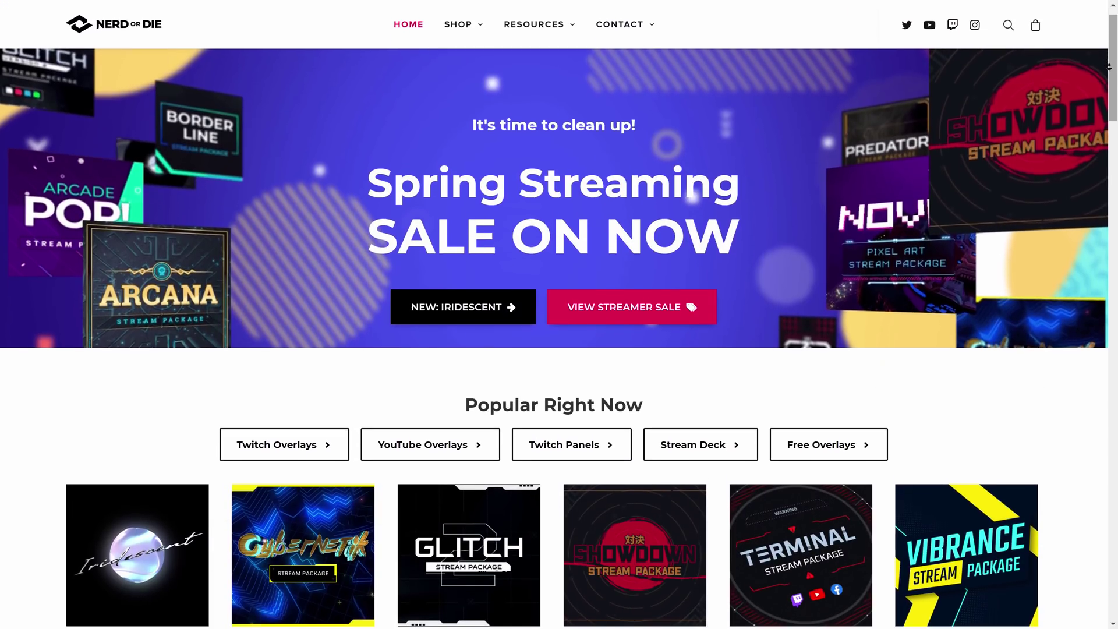
scroll(559, 233, "down", 2)
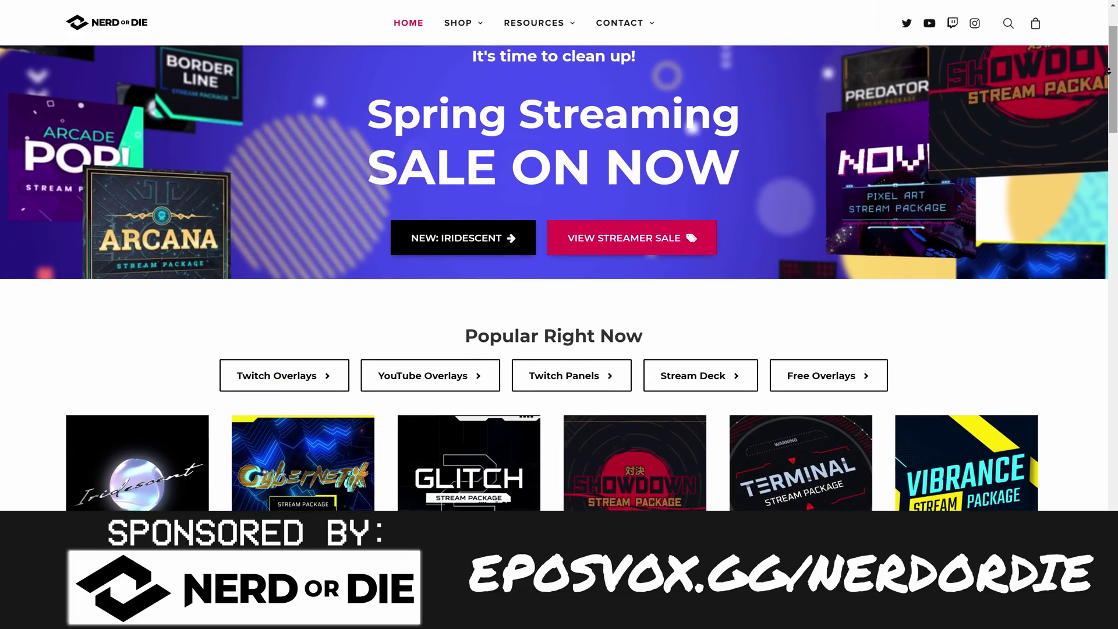
scroll(1108, 70, "down", 2)
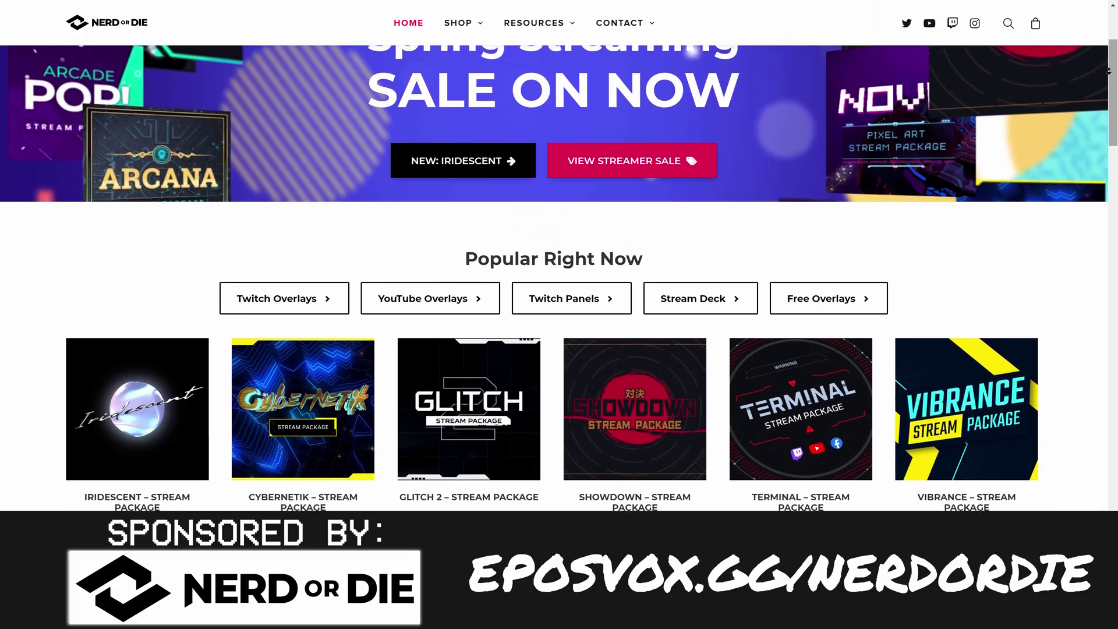
scroll(1108, 70, "down", 2)
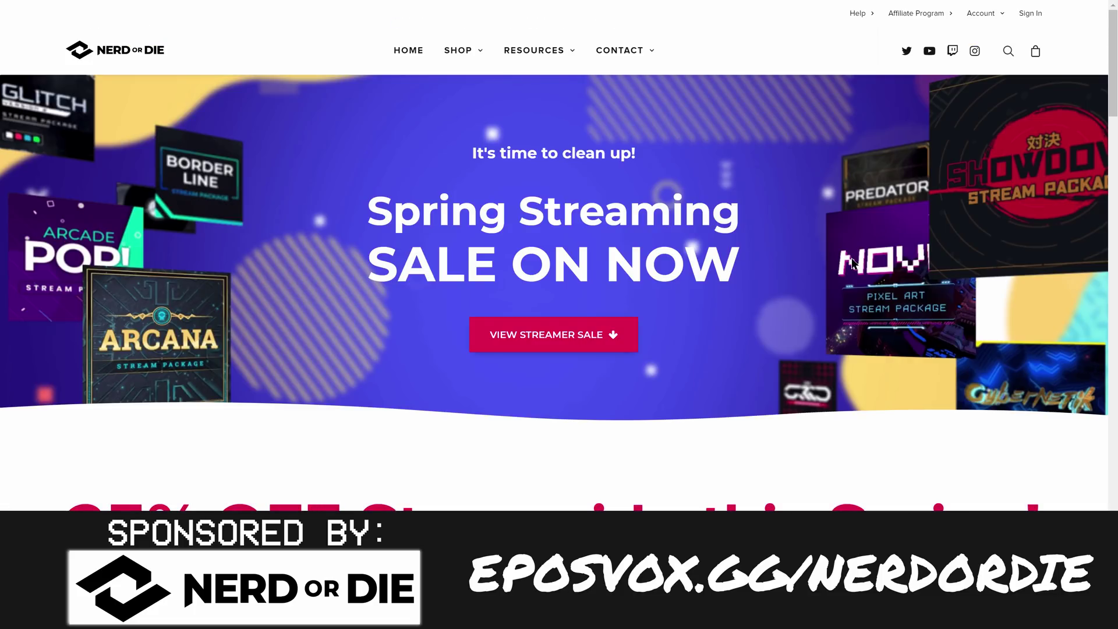
scroll(852, 263, "down", 5)
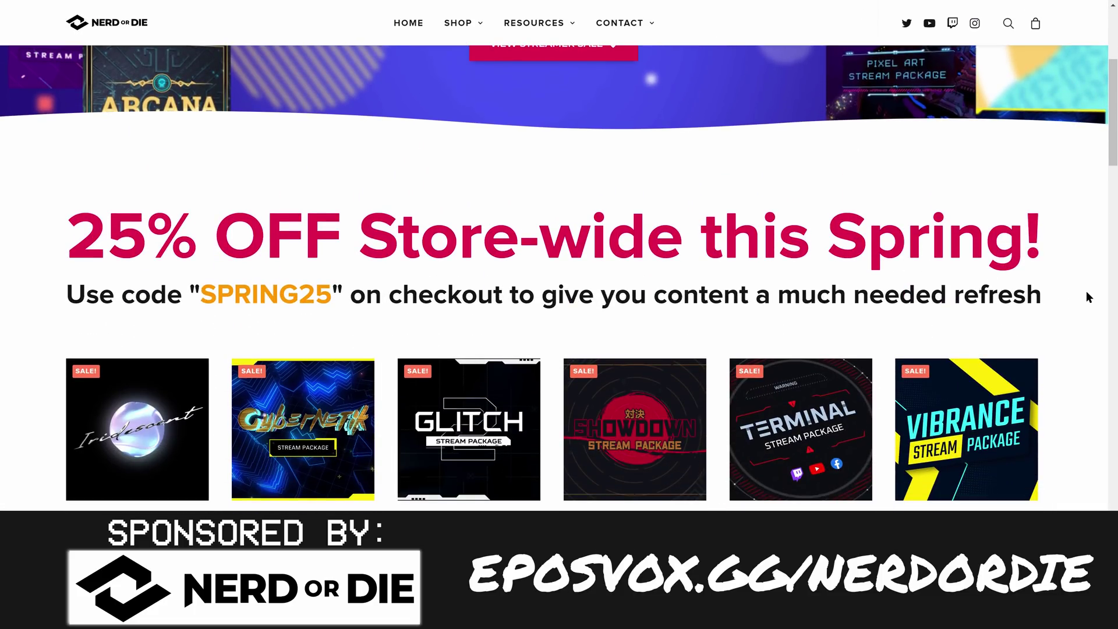
scroll(1085, 292, "down", 4)
scroll(1086, 291, "down", 2)
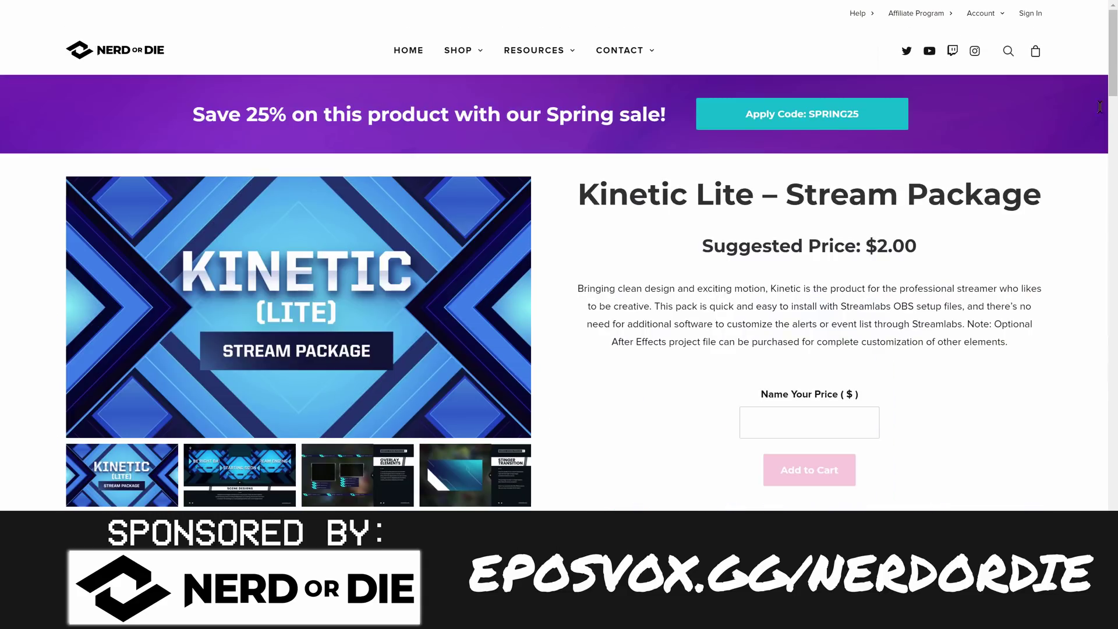
scroll(1107, 130, "down", 1)
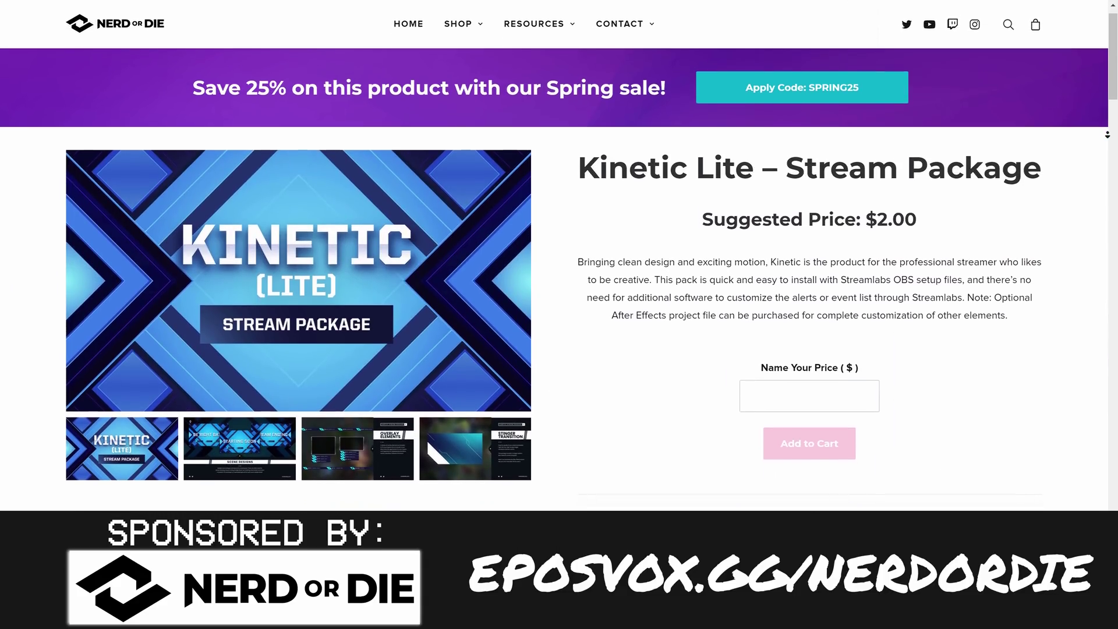
scroll(1107, 135, "down", 1)
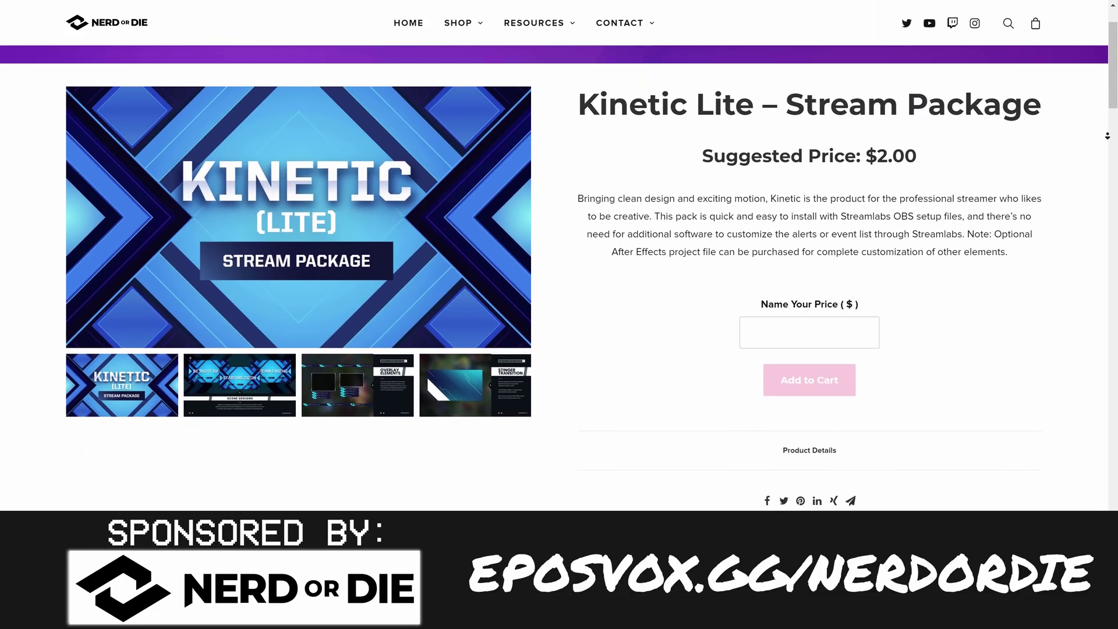